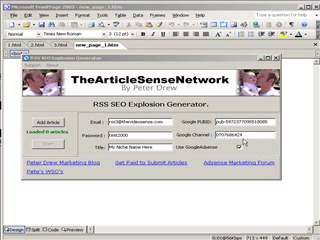
key(alt+Tab)
key(alt+Tab)
key(alt+Tab)
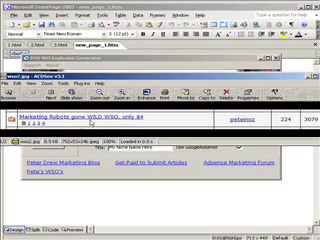
key(Page_Down)
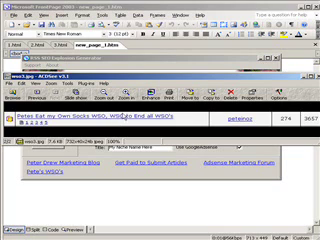
key(alt+Tab)
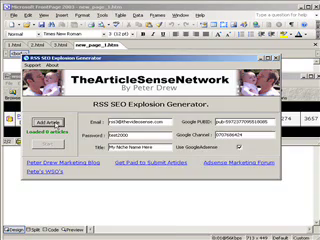
Step: Start a new article and paste the FrontPage teen-guidance heading as its title
click(48, 122)
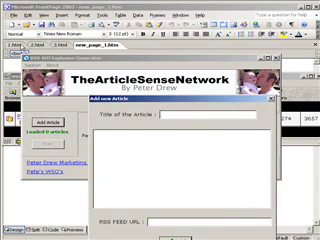
key(alt+Tab)
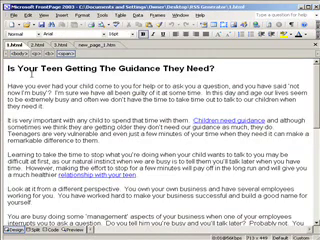
triple_click(32, 68)
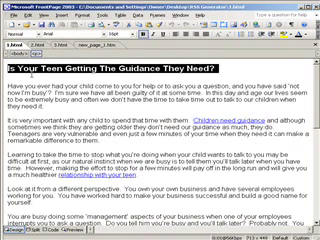
key(ctrl+c)
key(alt+Tab)
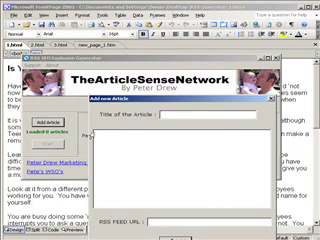
key(ctrl+v)
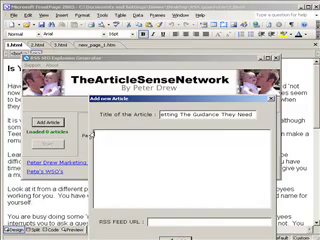
Step: Copy the page's full HTML source into the article body
key(alt+Tab)
click(52, 230)
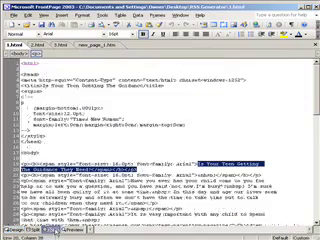
click(22, 152)
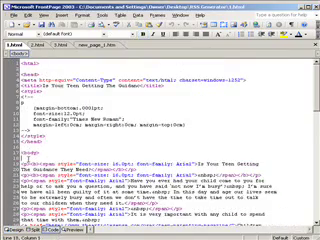
key(ctrl+a)
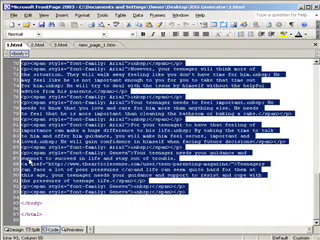
key(ctrl+c)
key(alt+Tab)
click(104, 152)
key(ctrl+v)
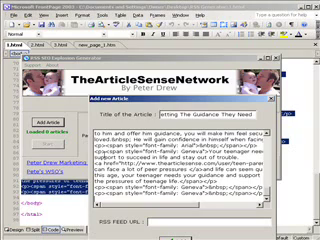
Step: Add the teen-parenting-magazine RSS feed URL from NoteTab and submit the article
key(alt+Tab)
key(alt+Tab)
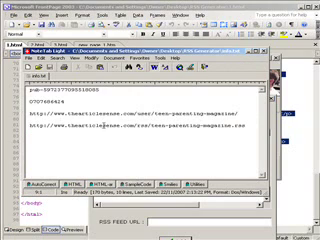
triple_click(104, 126)
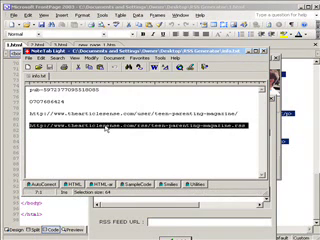
key(ctrl+c)
key(alt+Tab)
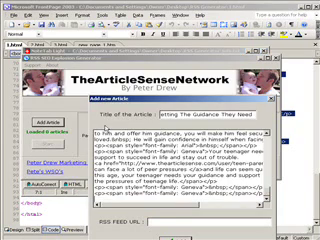
click(158, 222)
key(ctrl+v)
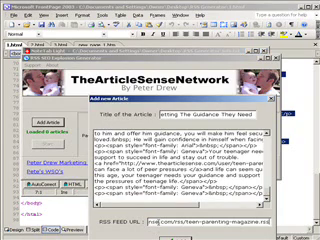
drag(156, 100, 144, 72)
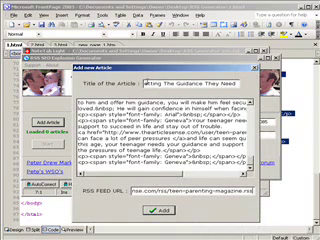
click(156, 210)
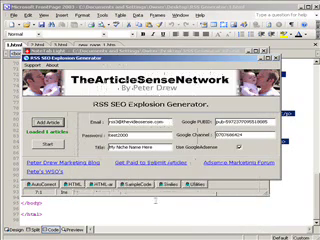
Step: Start posting the loaded teen-guidance article so the captcha prompt appears
click(47, 145)
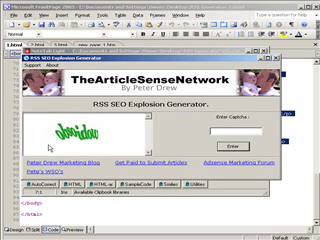
Step: Type the captcha characters into Enter Captcha and submit them to load the article
click(218, 131)
text(obsoi)
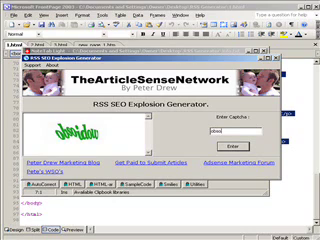
text(d)
key(Return)
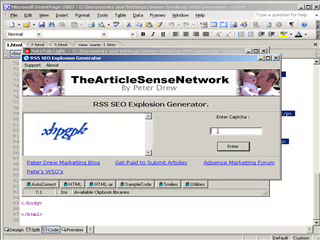
text(xbpgpk)
click(232, 146)
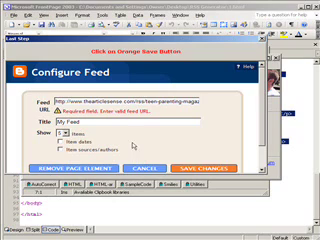
Step: Save the My Feed settings, select the new blog's feed address, and switch to Internet Explorer
click(190, 168)
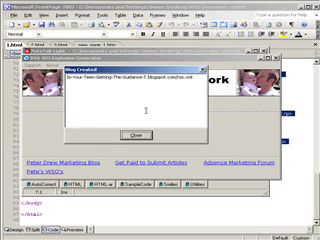
drag(196, 77, 68, 77)
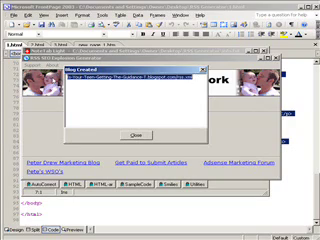
key(alt+Tab)
key(Tab)
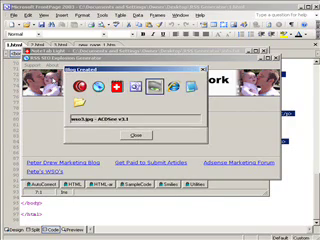
key(Tab)
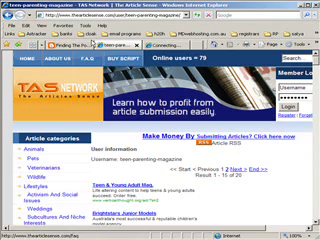
Step: Open the new blog's blogspot rss.xml feed in a new Internet Explorer tab
key(ctrl+t)
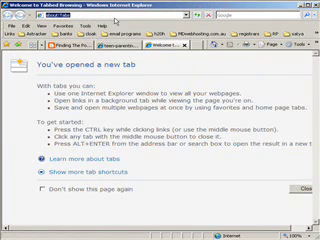
text(http://is-your-teen-getting-the-guidance-t.blogspot.com/rss.xml)
key(Return)
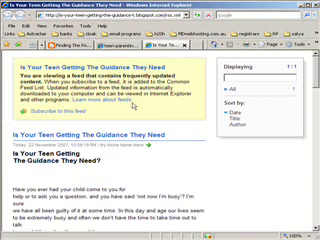
scroll(181, 148, down, 3)
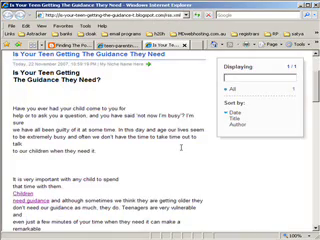
scroll(181, 148, down, 3)
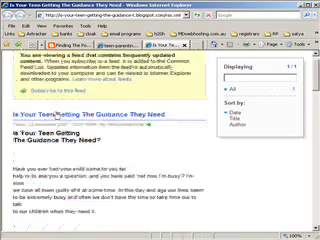
scroll(67, 114, up, 3)
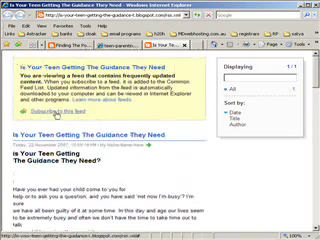
click(188, 15)
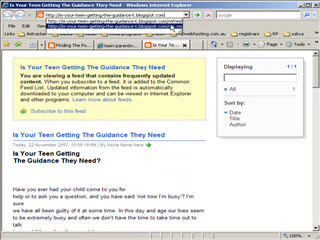
Step: Load the blog home page without rss.xml and highlight its teen-guidance title heading
key(Return)
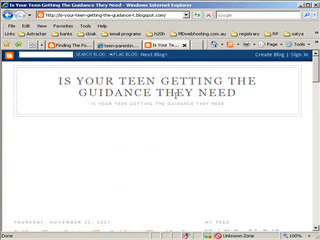
drag(58, 78, 158, 92)
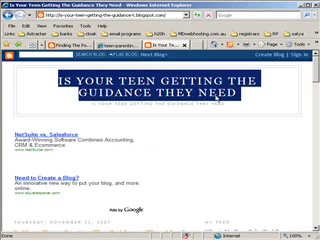
scroll(145, 106, down, 2)
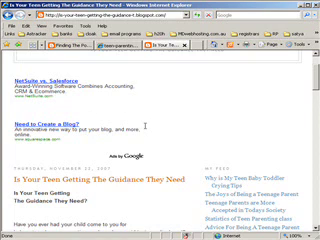
scroll(145, 125, up, 3)
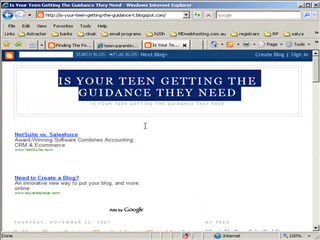
click(85, 103)
triple_click(150, 85)
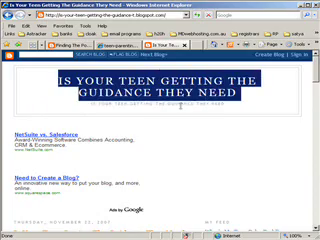
scroll(178, 107, down, 3)
scroll(178, 107, down, 2)
scroll(178, 107, up, 1)
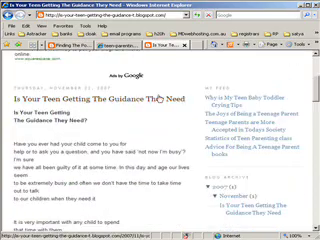
scroll(160, 100, down, 2)
scroll(114, 120, down, 3)
scroll(114, 120, up, 2)
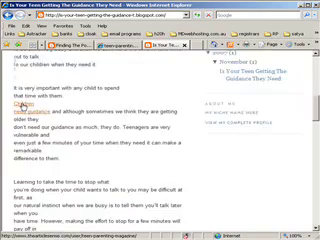
scroll(20, 108, down, 2)
scroll(20, 105, down, 2)
scroll(20, 103, down, 1)
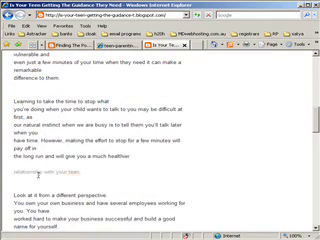
scroll(37, 175, down, 2)
scroll(37, 172, down, 2)
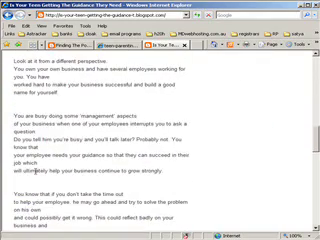
scroll(37, 170, down, 3)
scroll(37, 170, down, 3)
scroll(37, 170, up, 5)
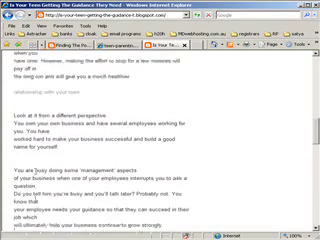
scroll(37, 170, up, 5)
scroll(37, 170, up, 5)
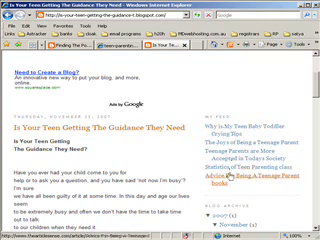
scroll(220, 135, down, 3)
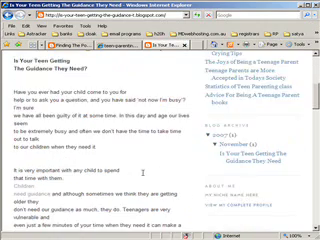
scroll(143, 174, down, 3)
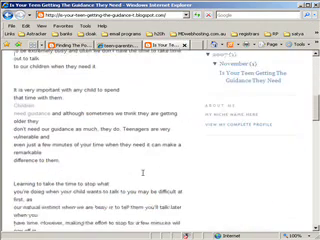
Step: Return to the blog's top, dismiss Blog Created, and relaunch blogger.exe from Explorer
click(18, 113)
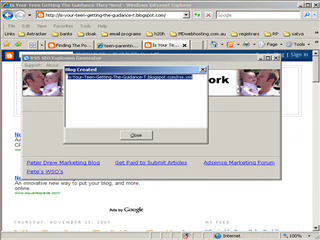
click(137, 135)
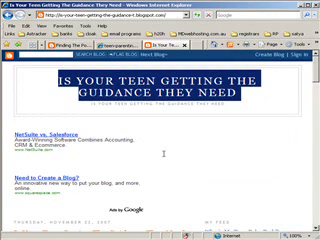
key(alt+Tab)
key(Tab)
key(Tab)
key(Tab)
key(Tab)
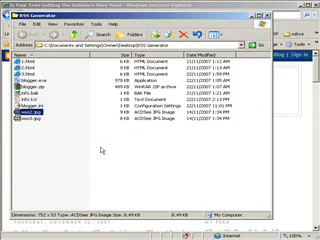
click(30, 80)
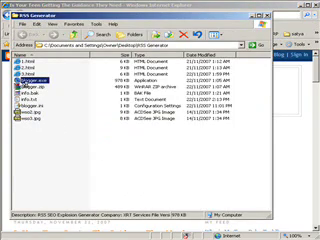
key(Return)
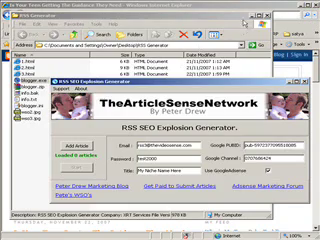
Step: Close the folder window, move the generator up-left, and check its Google Channel and niche-name title
click(258, 16)
drag(215, 84, 185, 80)
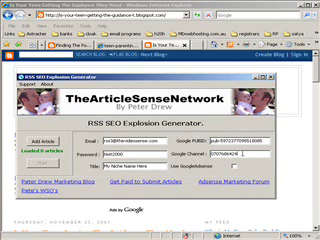
double_click(224, 154)
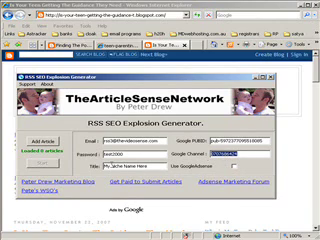
drag(148, 166, 103, 166)
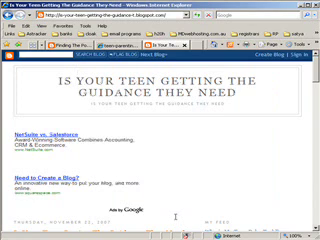
key(ctrl+f)
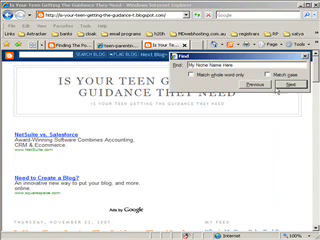
click(290, 84)
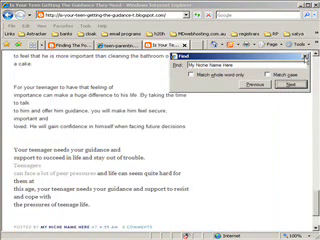
click(304, 64)
scroll(183, 125, down, 3)
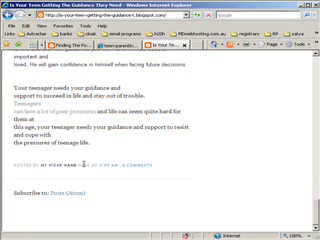
scroll(83, 165, up, 3)
scroll(83, 165, up, 3)
scroll(83, 165, up, 3)
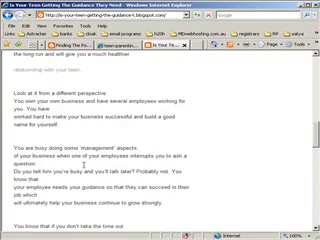
scroll(83, 165, up, 3)
scroll(83, 165, up, 5)
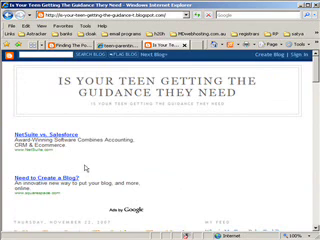
Step: Load the blog's rss.xml feed page and select its web address
click(7, 14)
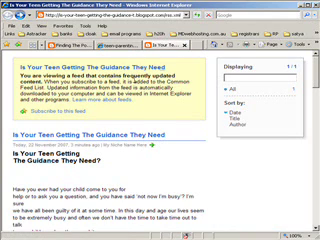
key(alt+d)
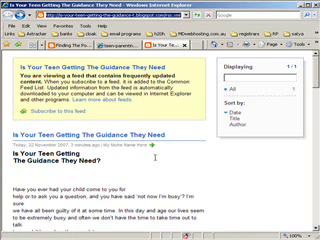
scroll(155, 158, down, 1)
scroll(155, 158, down, 3)
scroll(155, 158, down, 1)
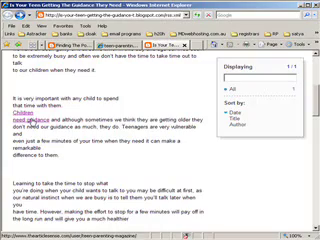
scroll(75, 143, down, 2)
scroll(75, 143, up, 2)
scroll(75, 143, up, 3)
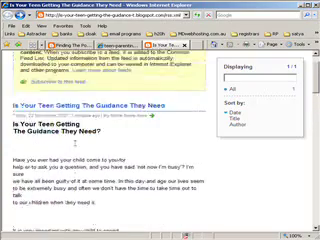
scroll(75, 143, up, 2)
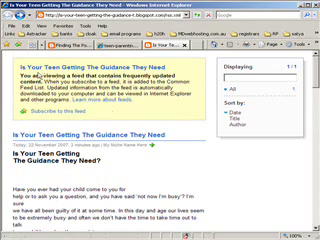